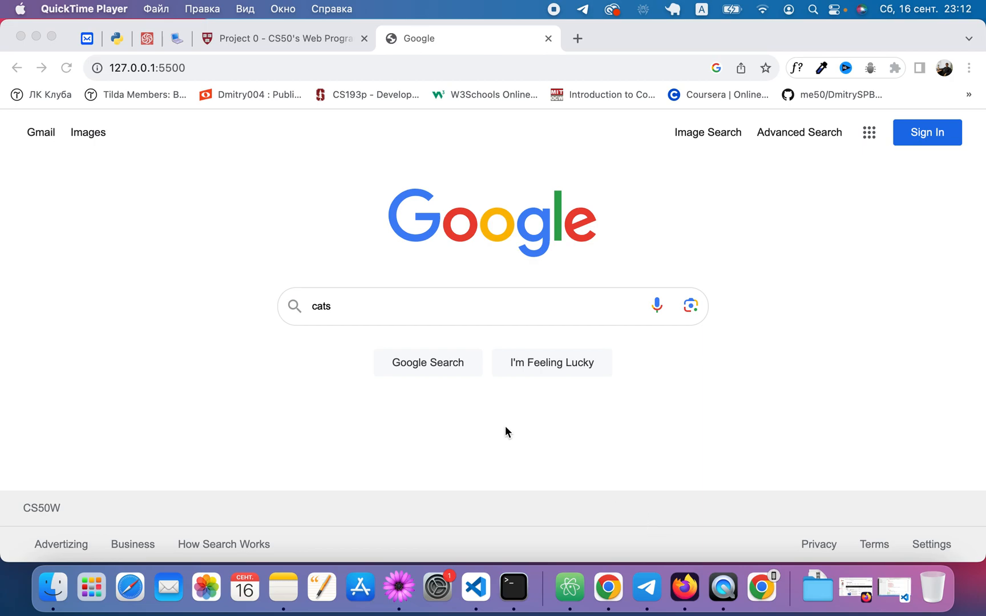
Step: Delete the leftover 'cats' query so the home page search box is empty
left_click(351, 312)
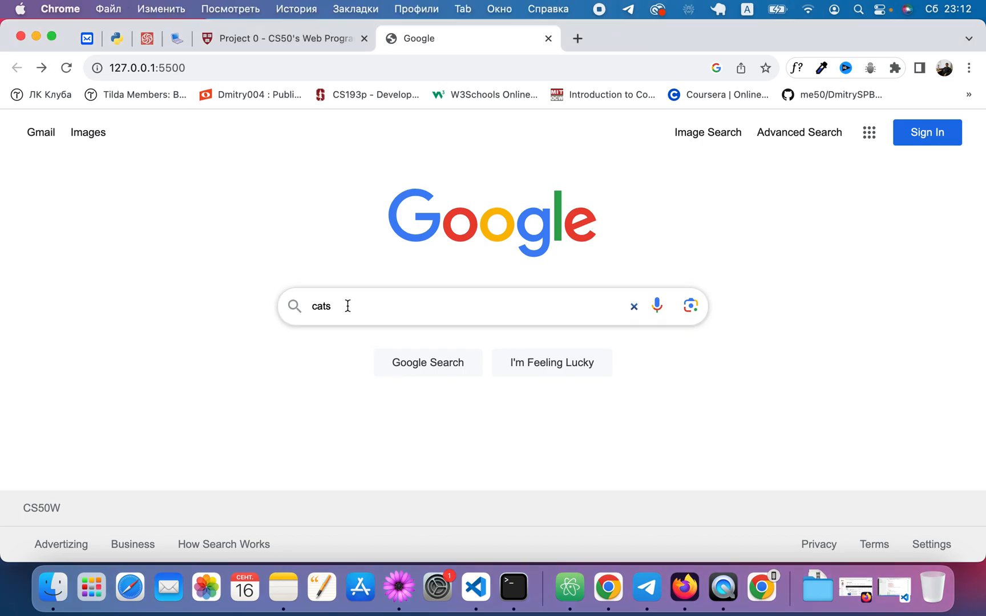
key("BackSpace")
key("BackSpace")
key("BackSpace")
key("BackSpace")
left_click(202, 266)
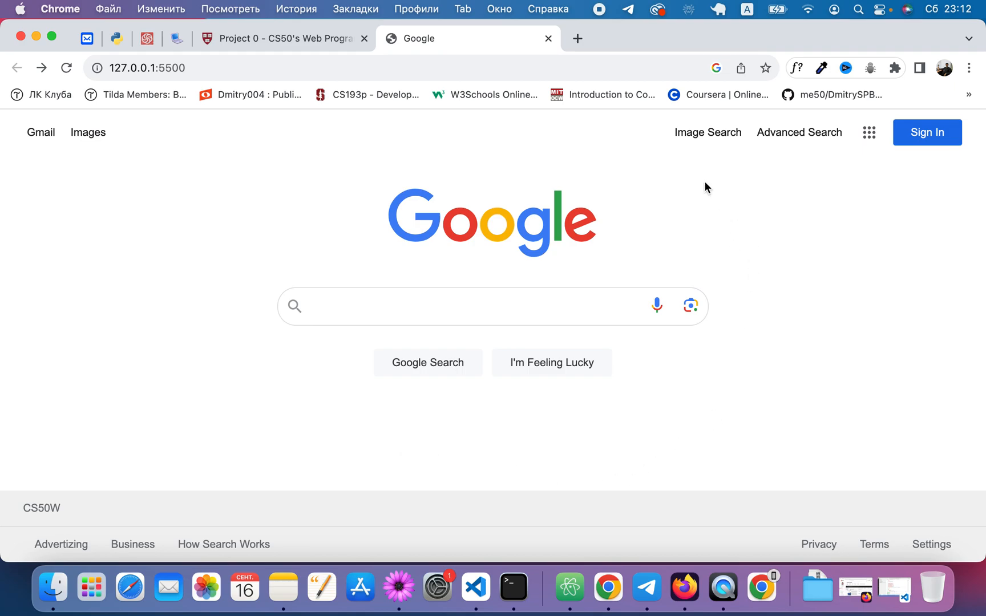
left_click(707, 135)
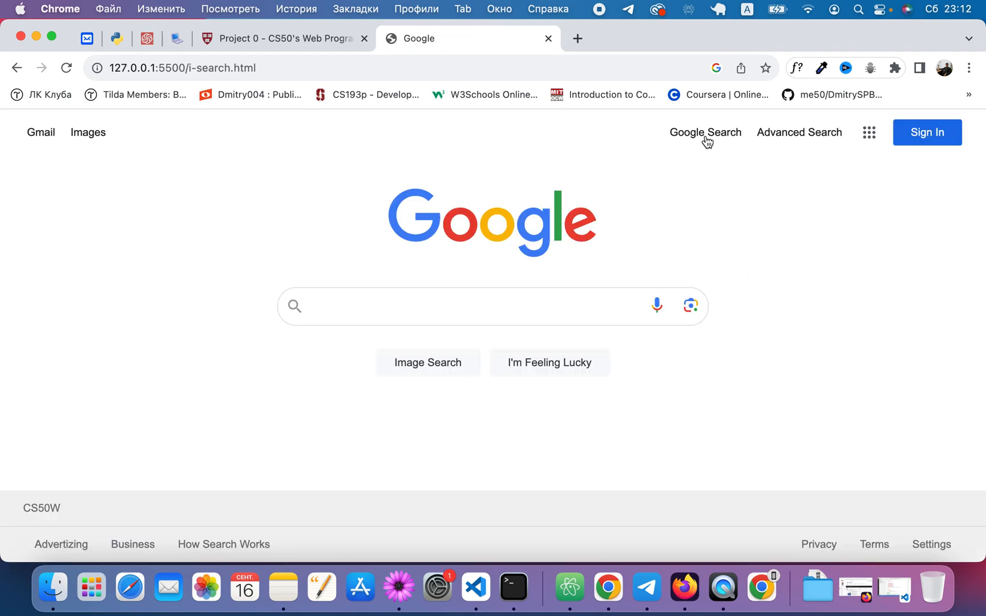
left_click(782, 138)
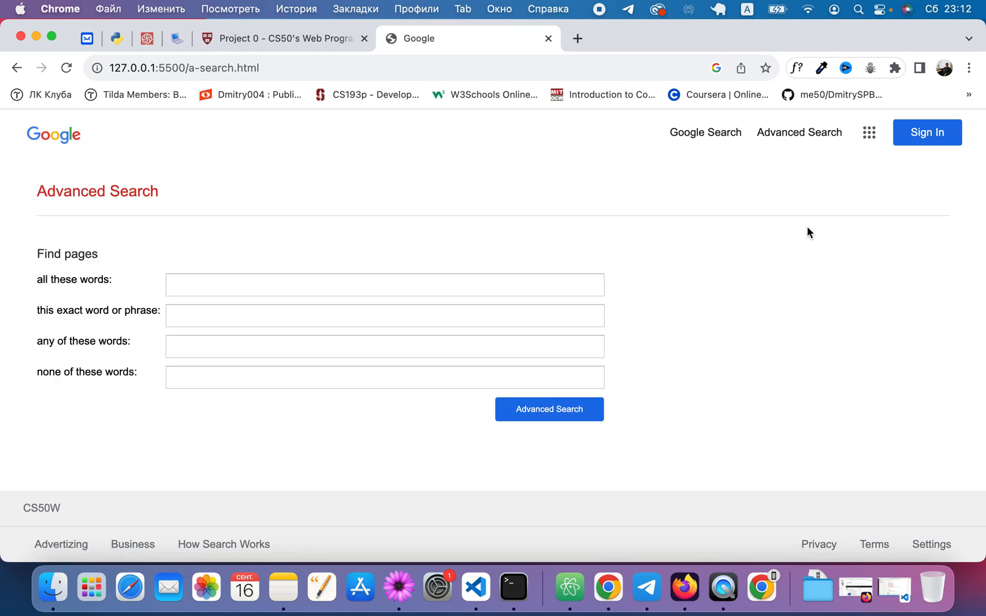
left_click(697, 138)
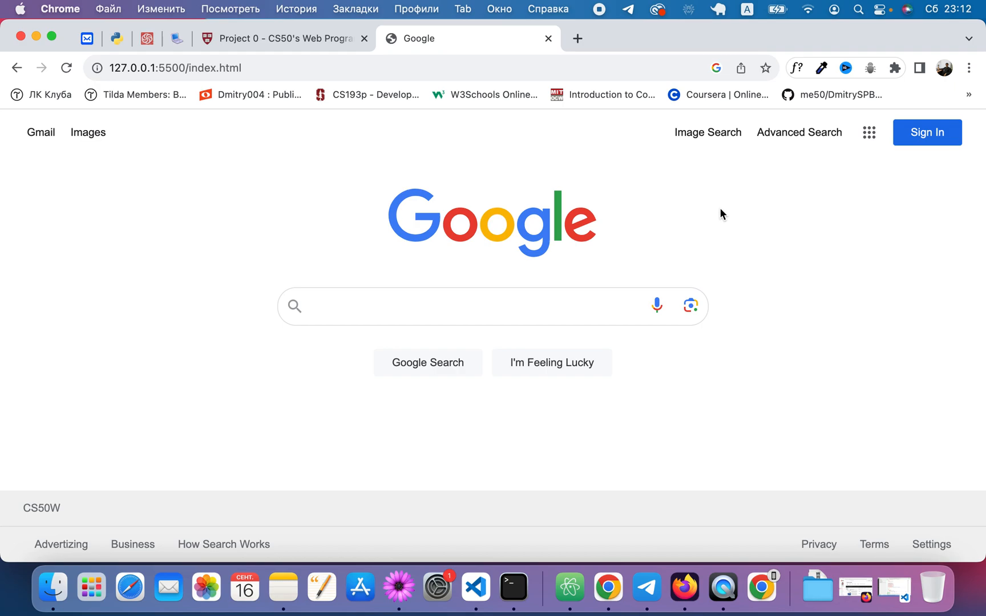
left_click(729, 147)
left_click(711, 139)
left_click(778, 139)
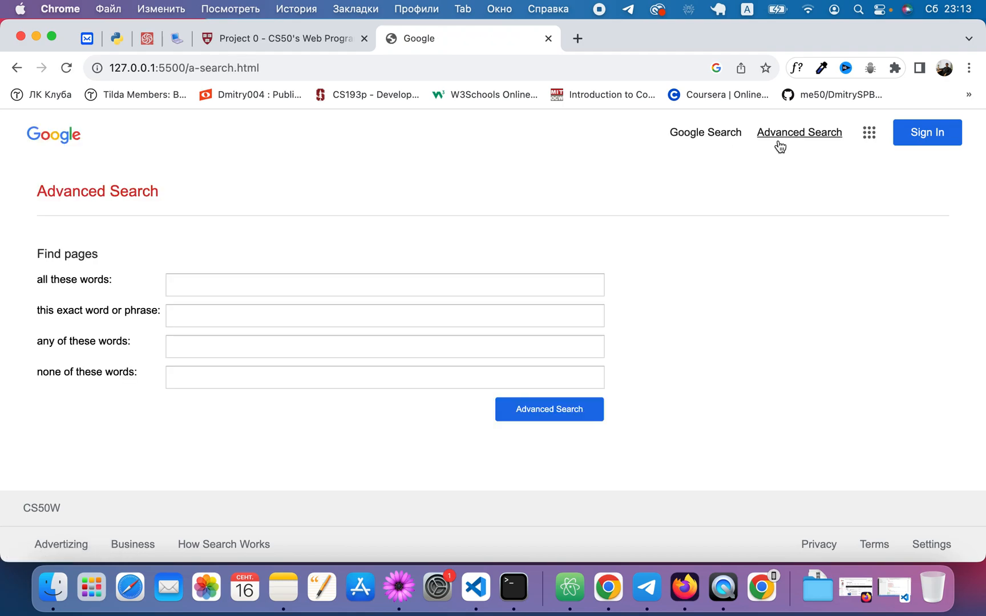
left_click(706, 138)
left_click(797, 137)
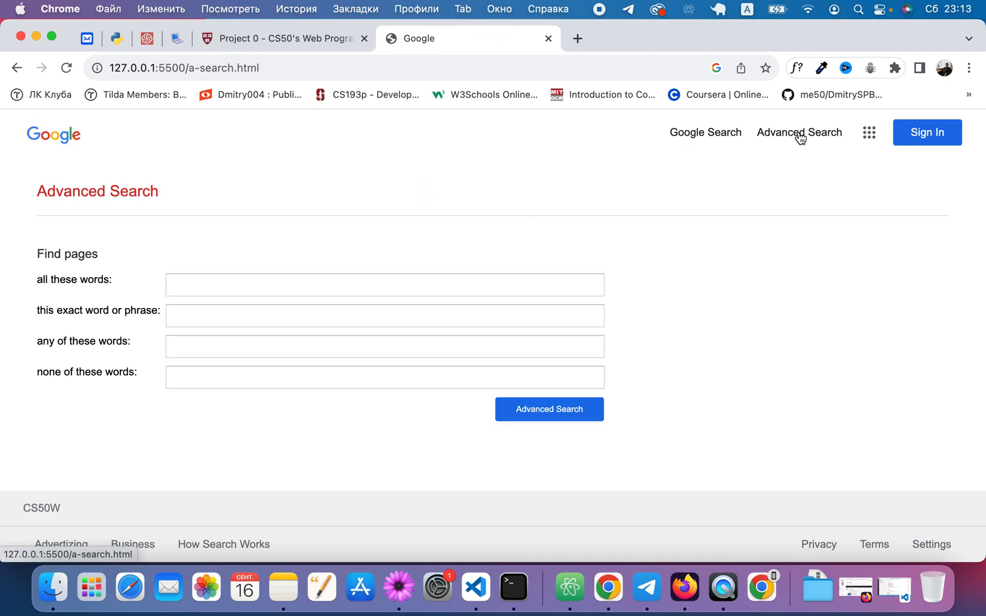
left_click(62, 140)
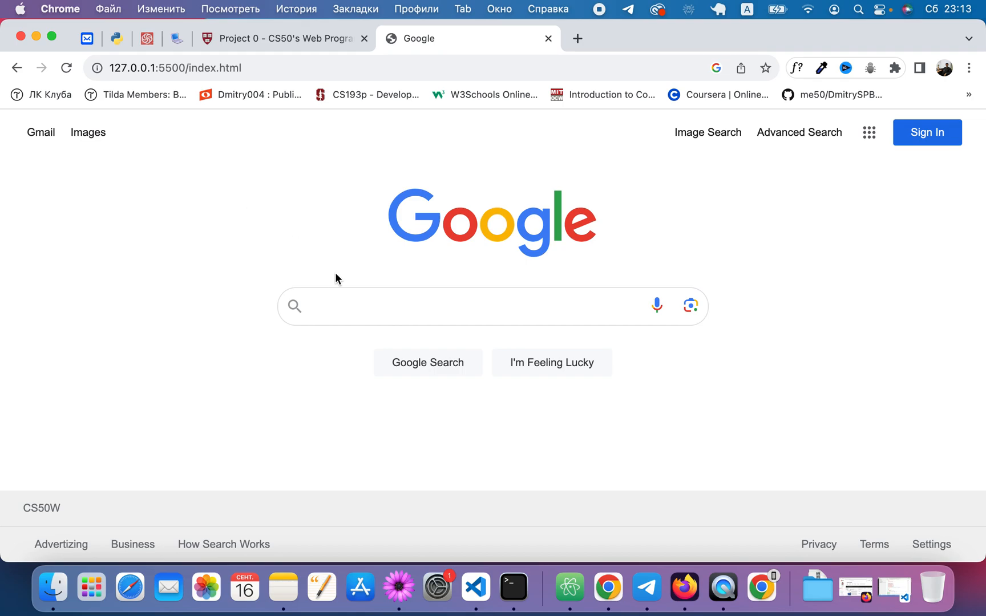
Step: Search 'cats' with Google Search, reach real Google results, and go back to the clone
left_click(341, 304)
type("ca")
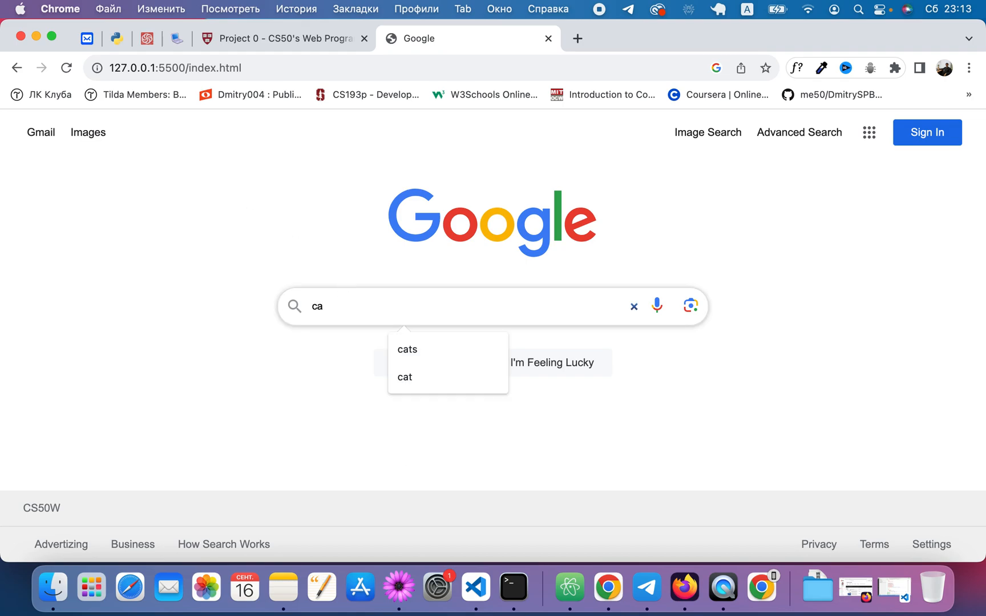
type("ts")
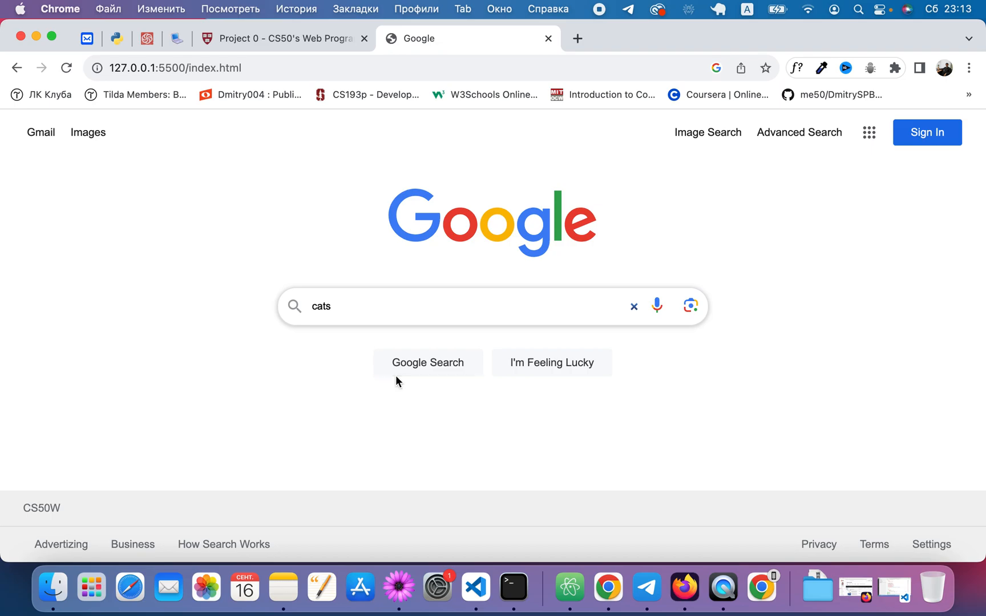
left_click(415, 368)
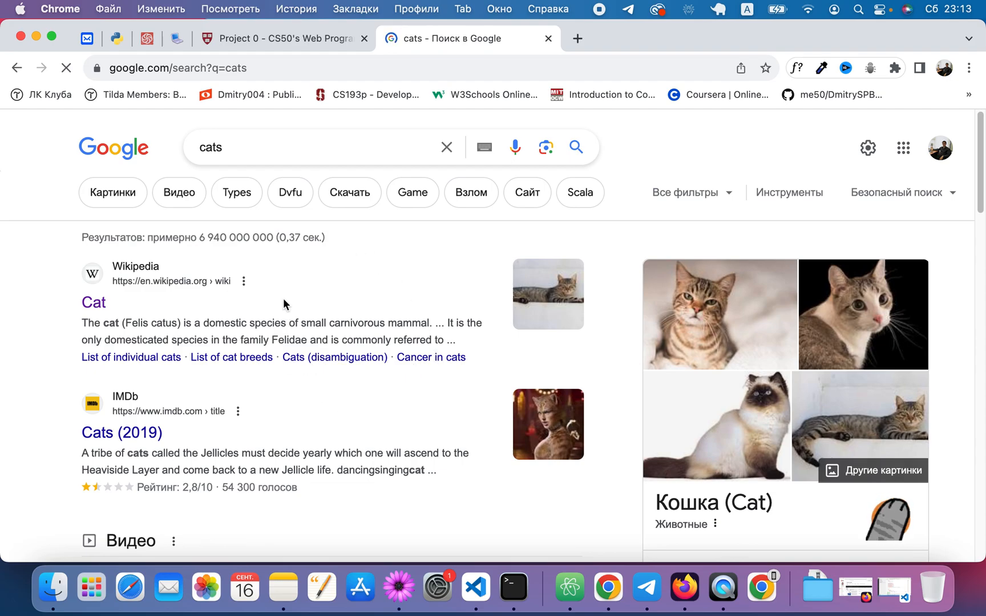
left_click(15, 68)
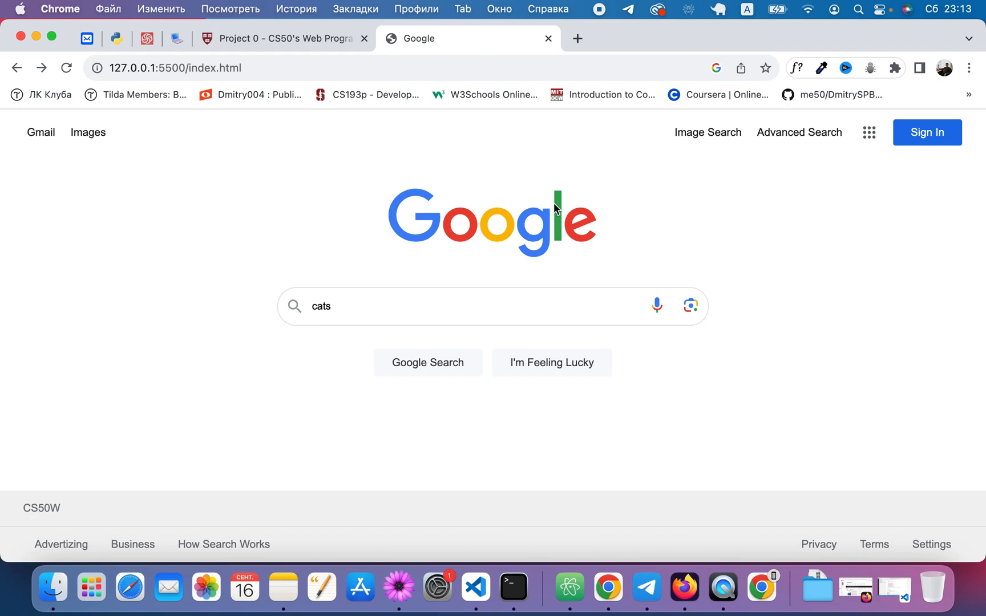
Step: Run a 'cats' query on the clone's Image Search page, see Google image results, and go back
left_click(708, 133)
left_click(365, 314)
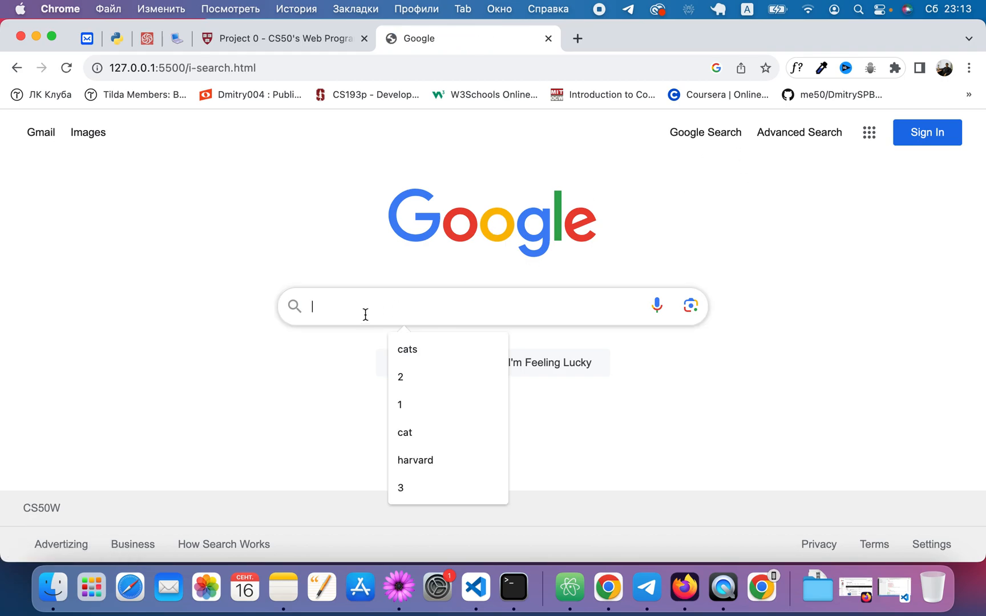
type("cats")
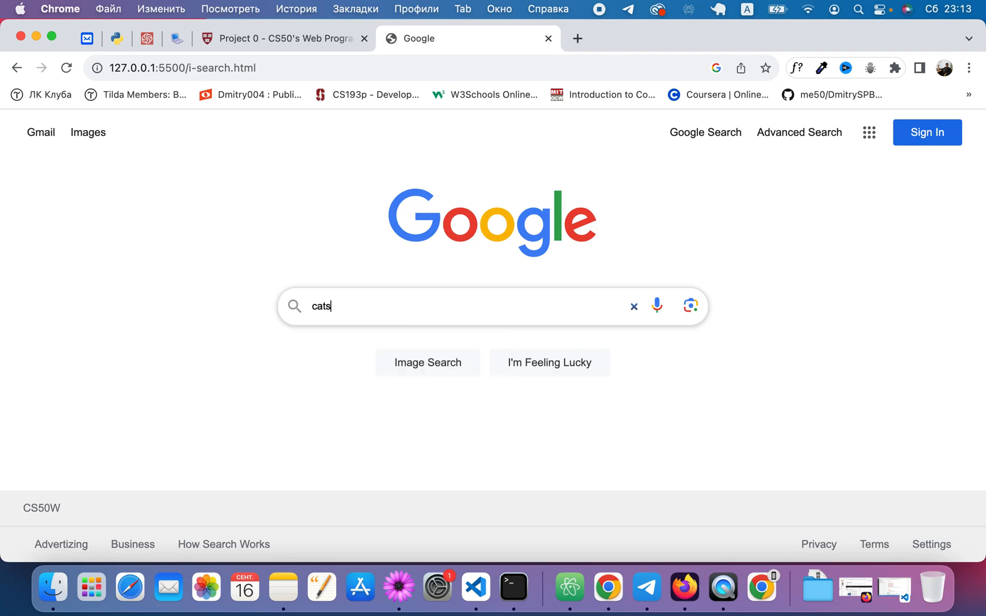
left_click(410, 367)
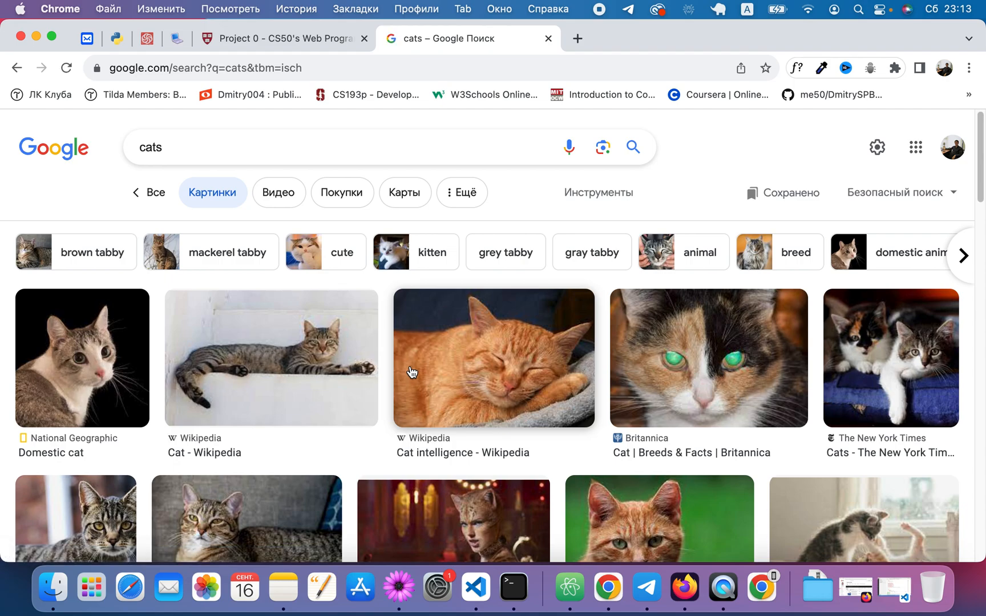
left_click(16, 69)
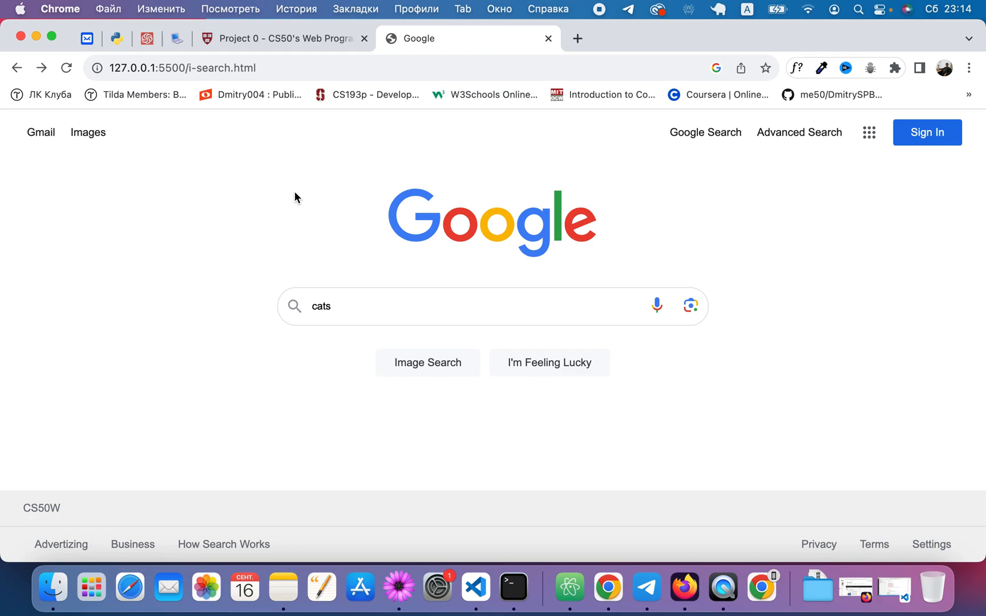
Step: Search 'football' in the all these words field of Advanced Search and return to the form
left_click(783, 136)
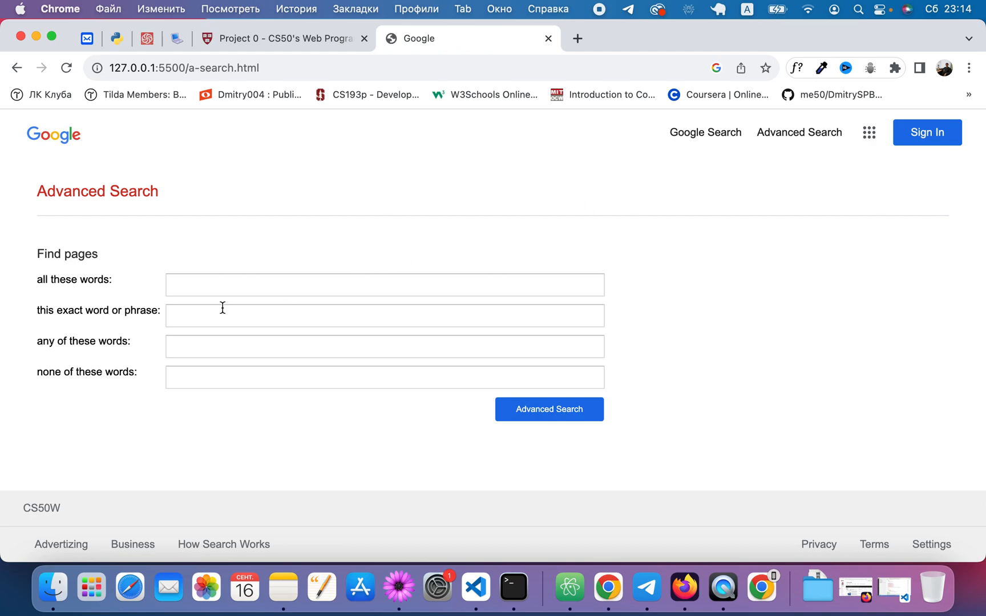
left_click(222, 283)
left_click(273, 320)
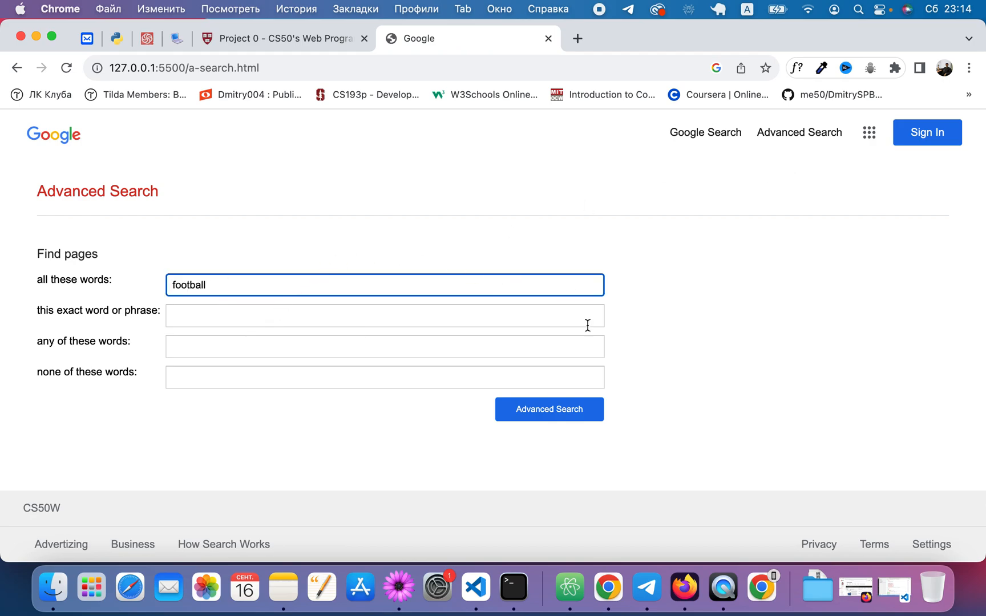
left_click(559, 409)
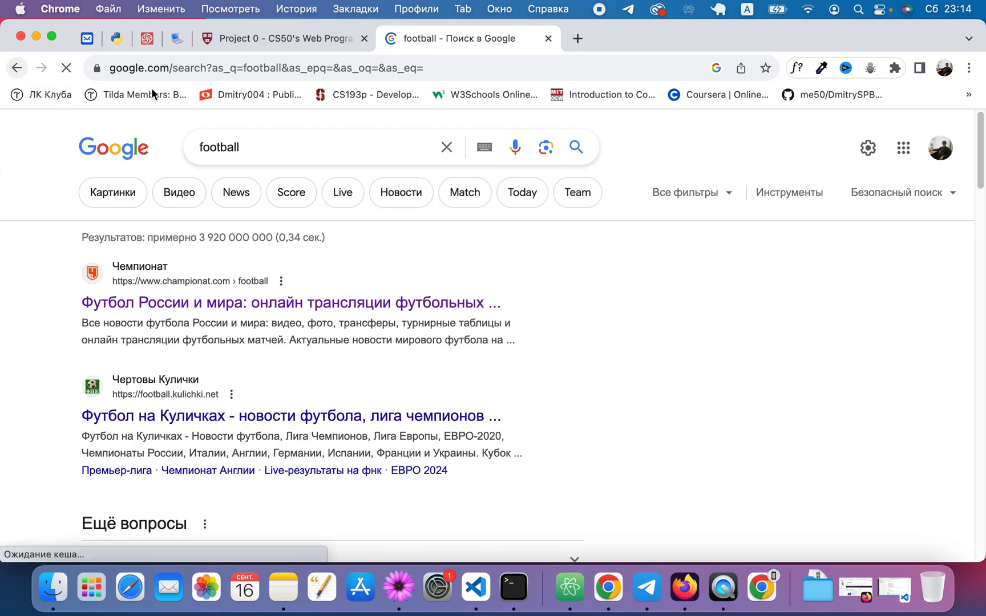
left_click(18, 70)
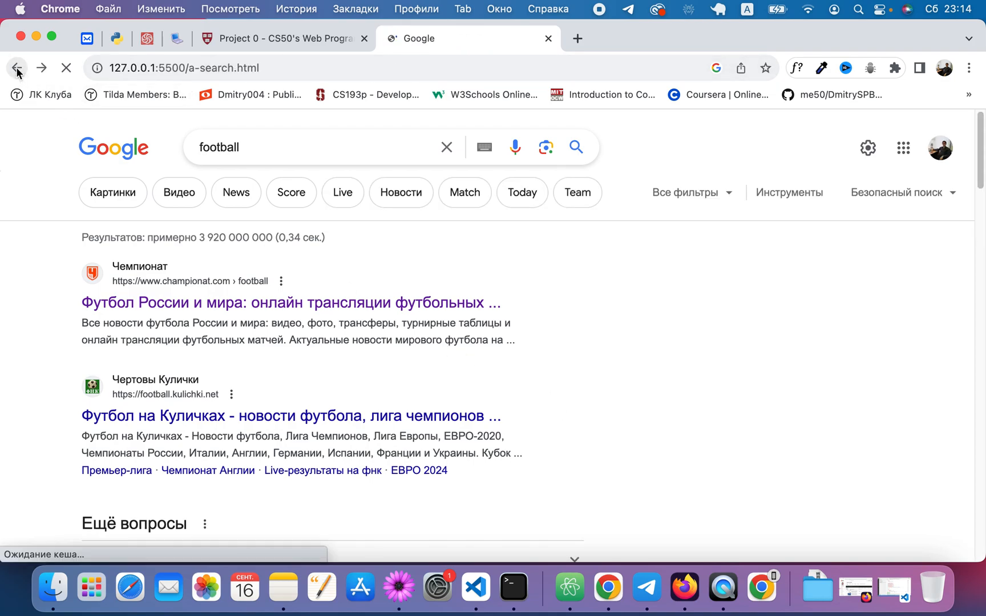
Step: Replace it with the exact phrase 'big footbal', see Google results, and return to the form
left_click_drag(213, 293, 148, 287)
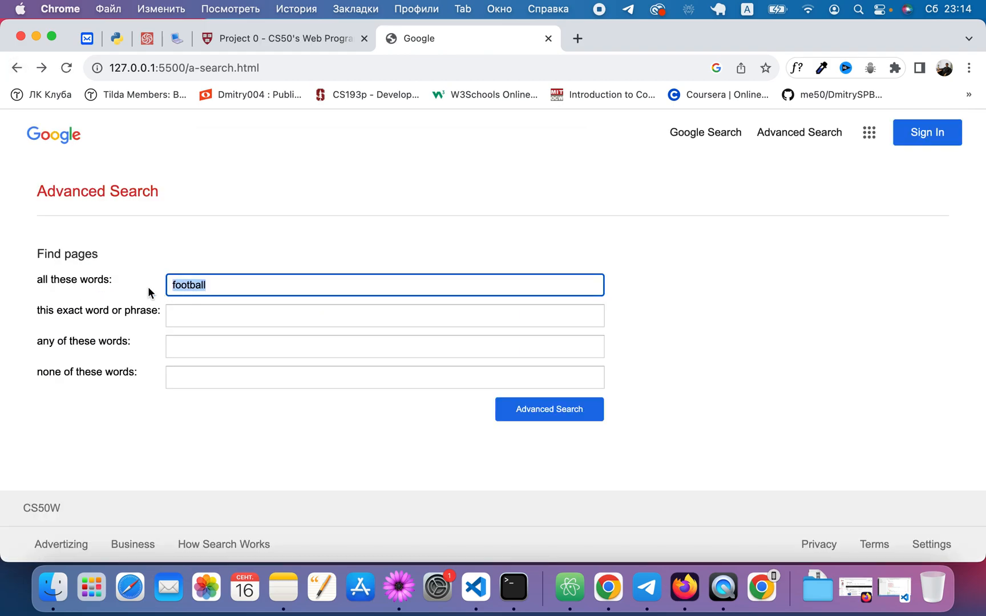
key("BackSpace")
left_click(205, 318)
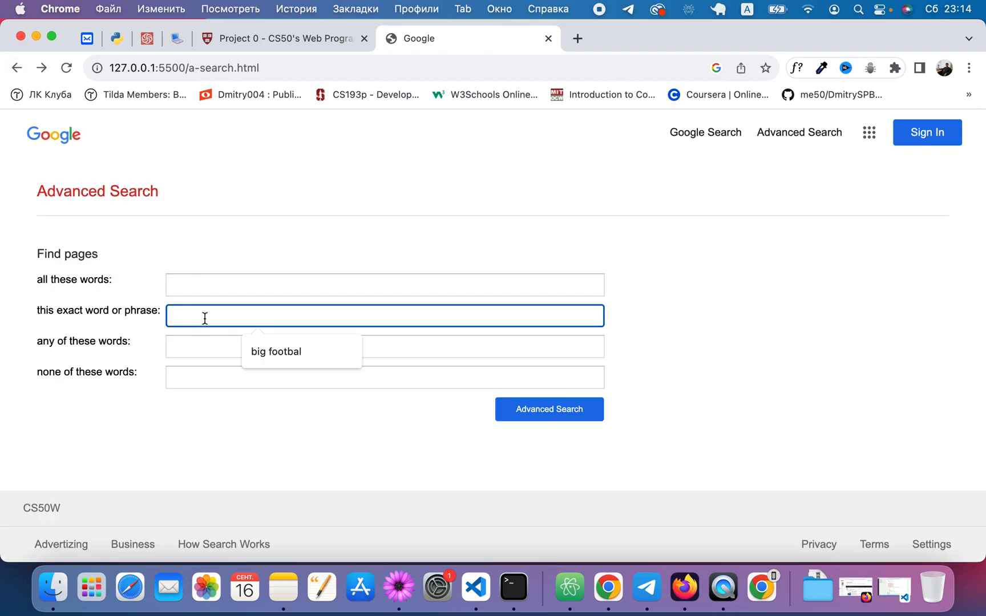
left_click(269, 350)
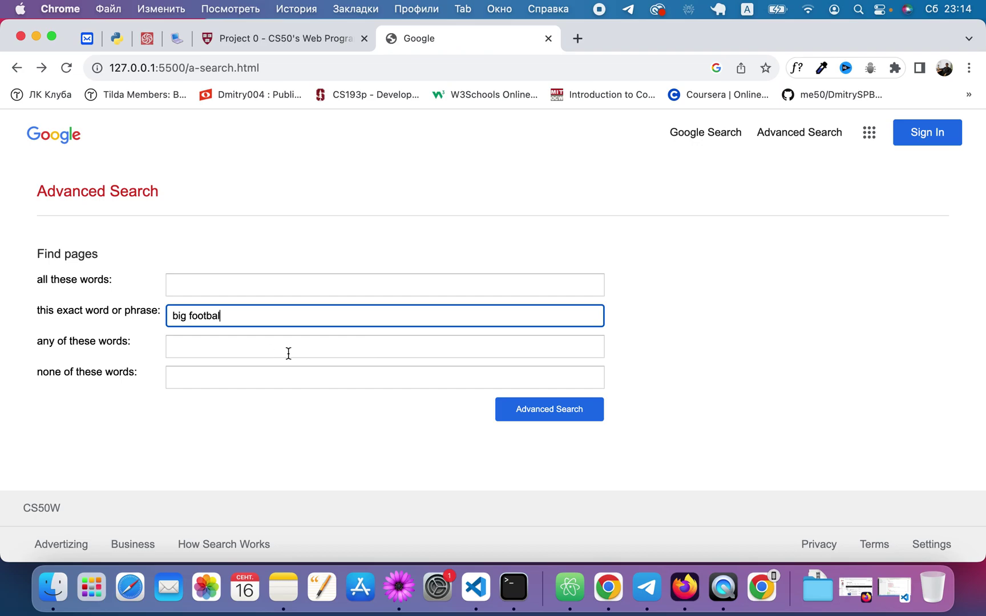
left_click(515, 409)
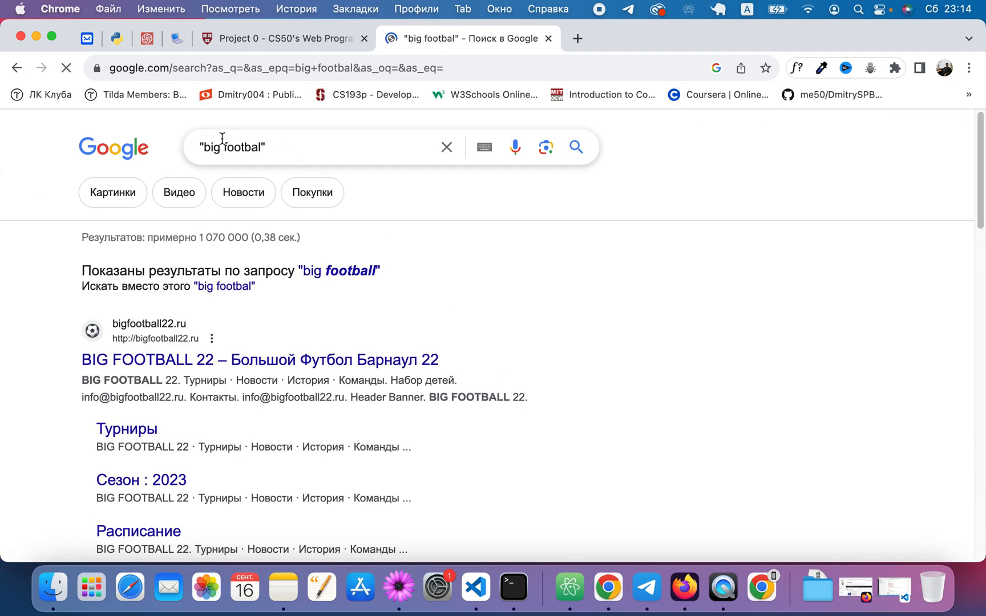
left_click(17, 71)
Step: Swap to 'very footbal' under any of these words, run it on Google, and return
left_click(232, 314)
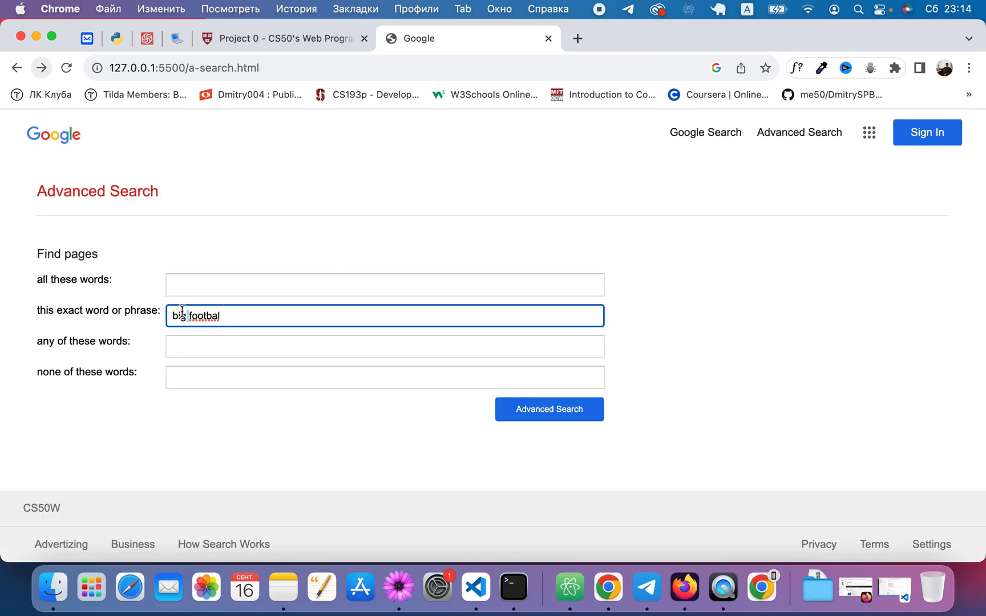
mouse_move(162, 310)
left_mouse_down()
mouse_move(278, 299)
mouse_move(115, 313)
left_mouse_up()
left_click(260, 314)
key("BackSpace")
left_click(193, 345)
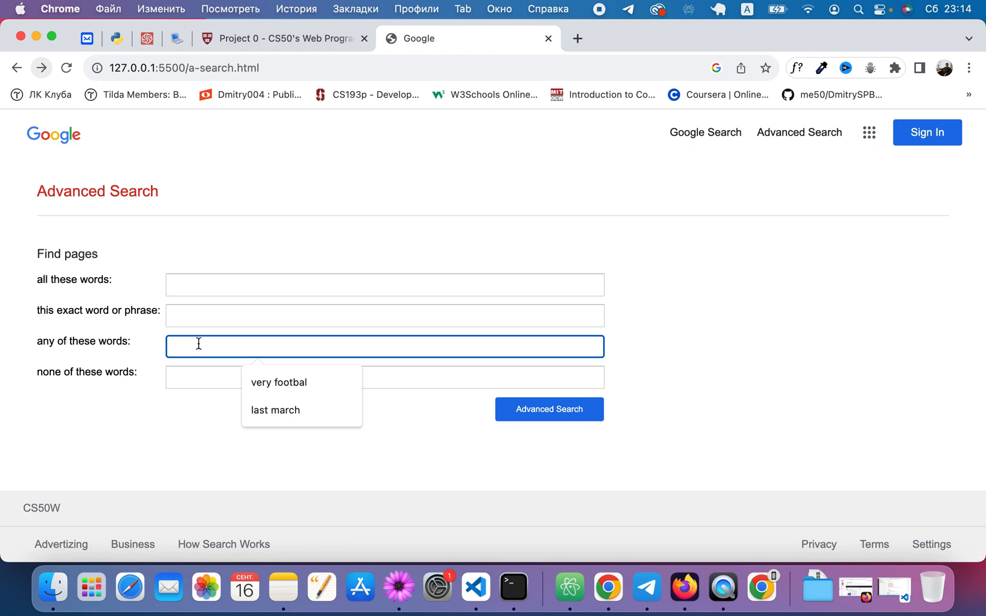
left_click(273, 382)
left_click(542, 411)
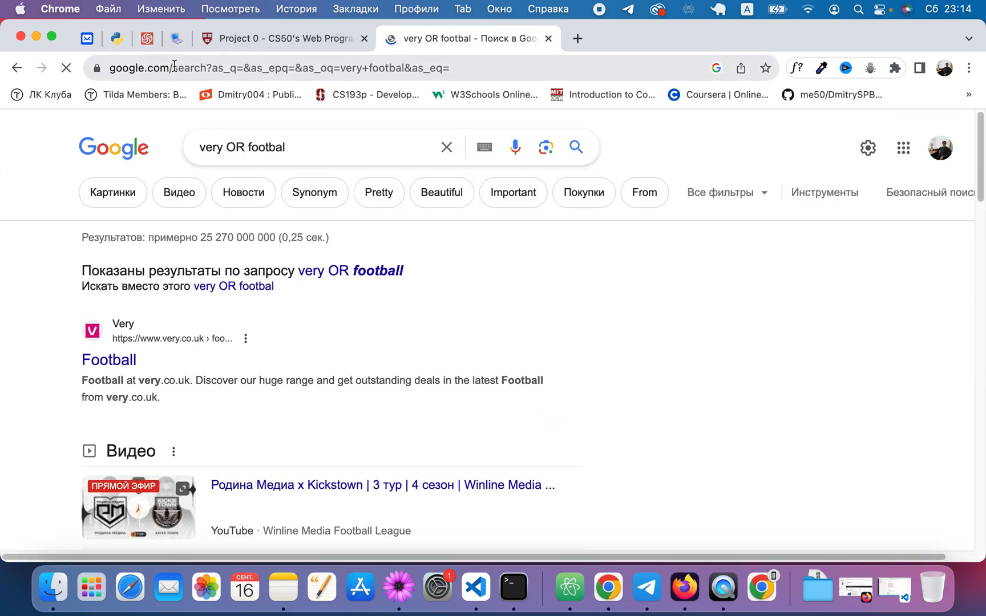
left_click(18, 68)
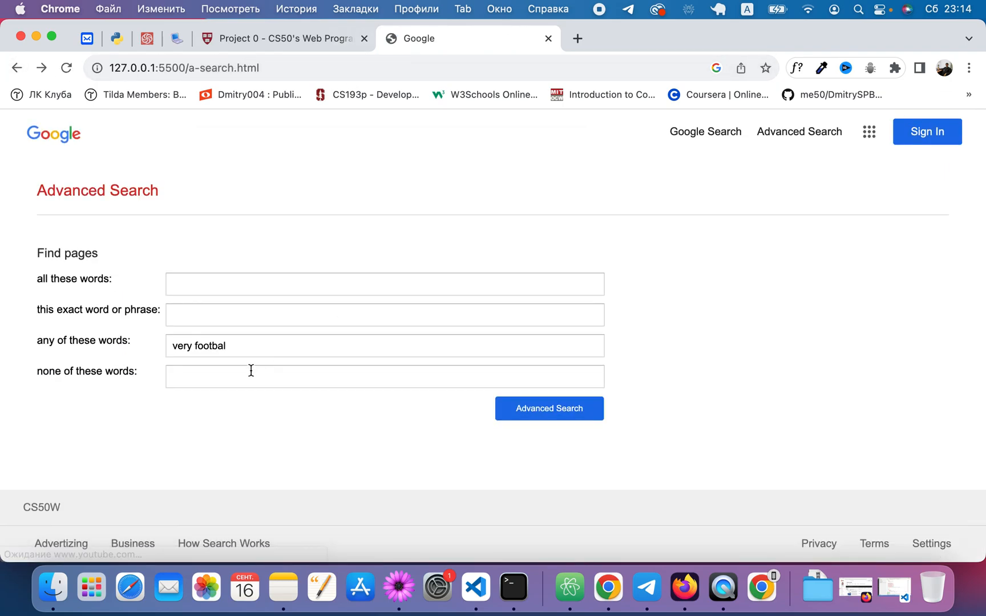
Step: Swap to 'last match' under none of these words, run the excluded-word search, and go back
left_click_drag(258, 347, 141, 352)
key("BackSpace")
left_click(183, 378)
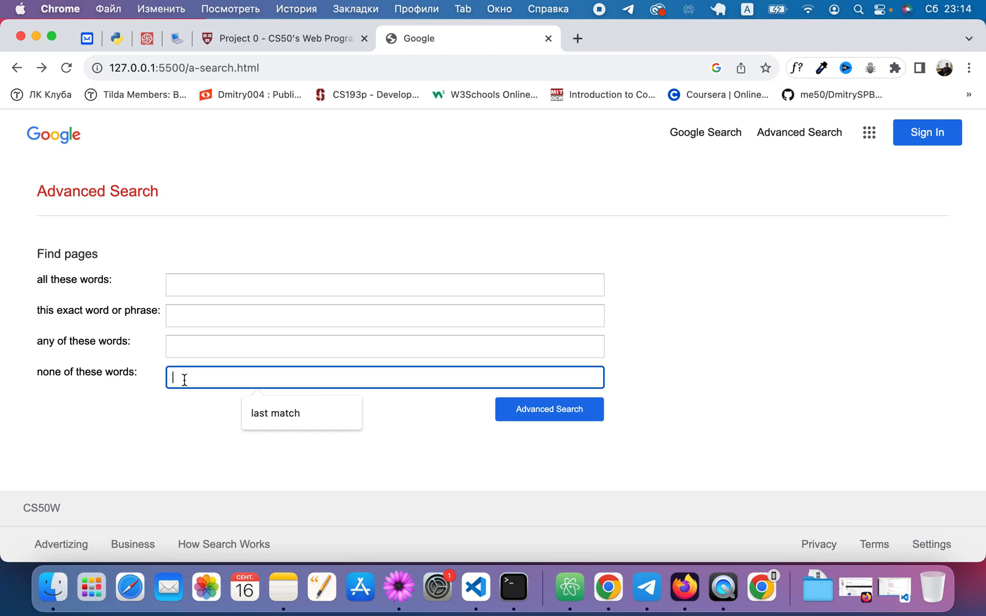
left_click(247, 413)
left_click(508, 407)
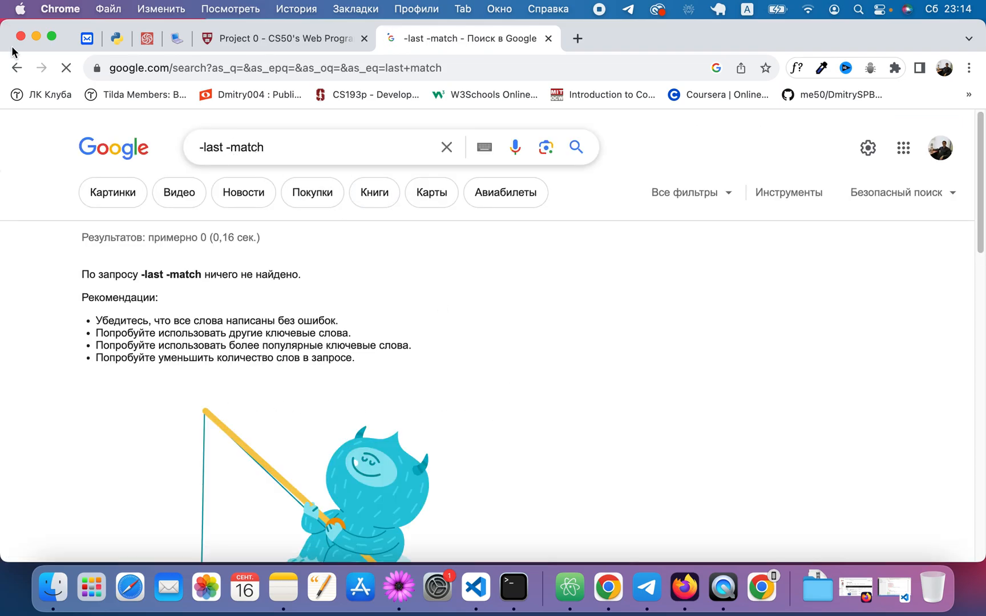
key("super+Left")
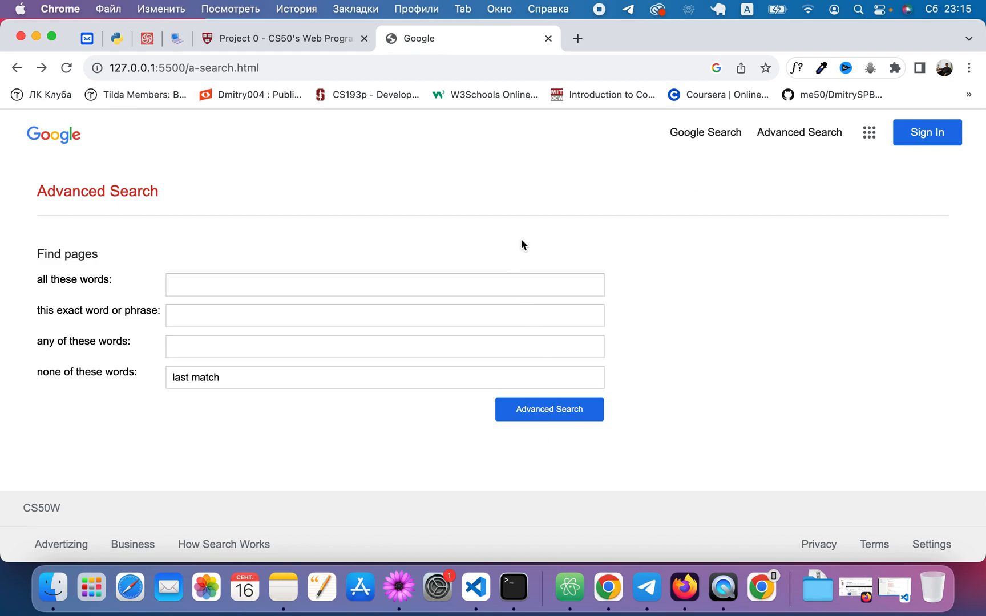
left_click(65, 143)
Step: Use I'm Feeling Lucky on 'cats' to land on Wikipedia's Cat article, then back out to the clone
left_click(419, 314)
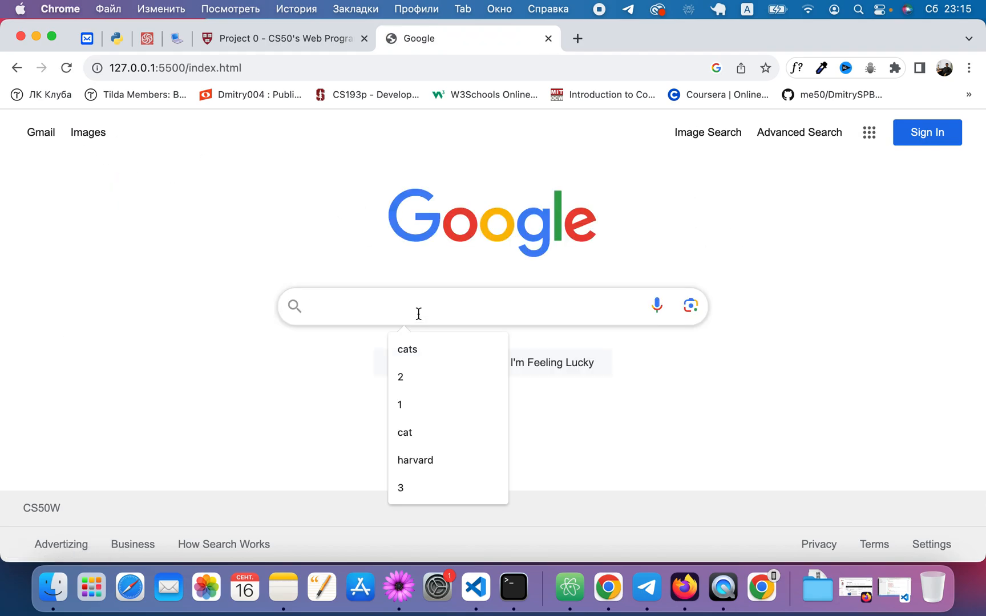
type("cats")
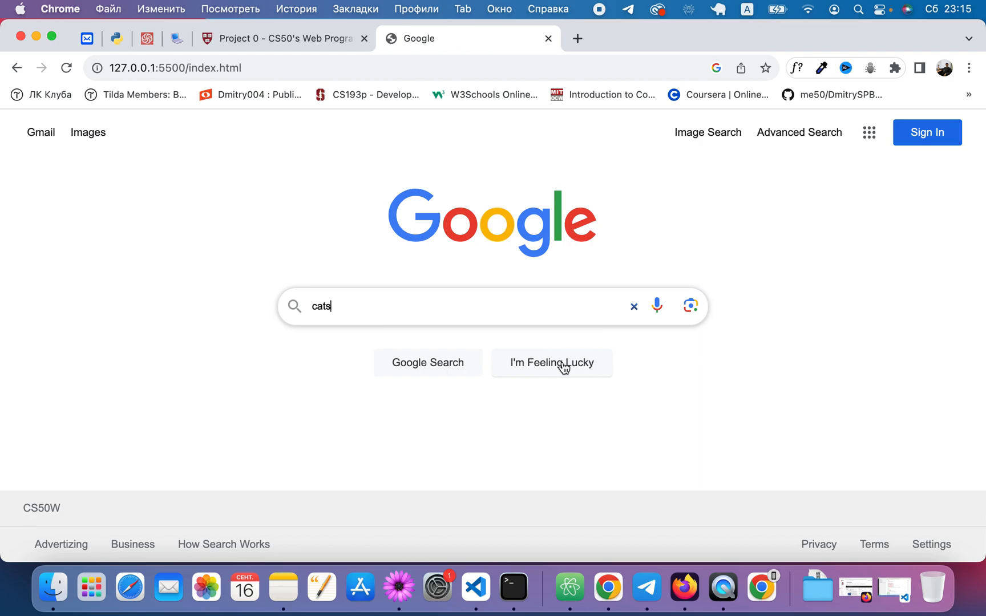
left_click(562, 364)
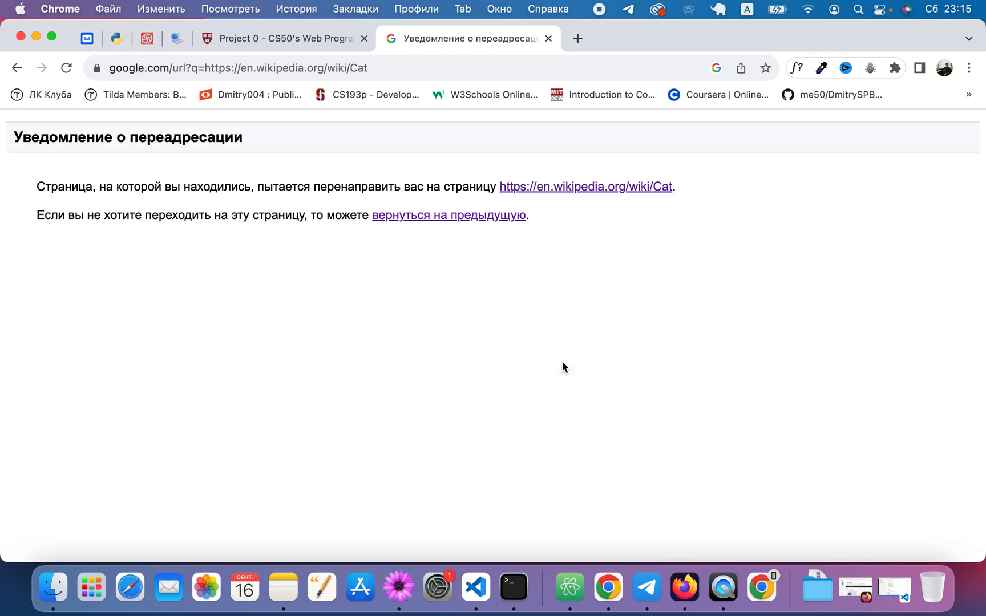
left_click(590, 188)
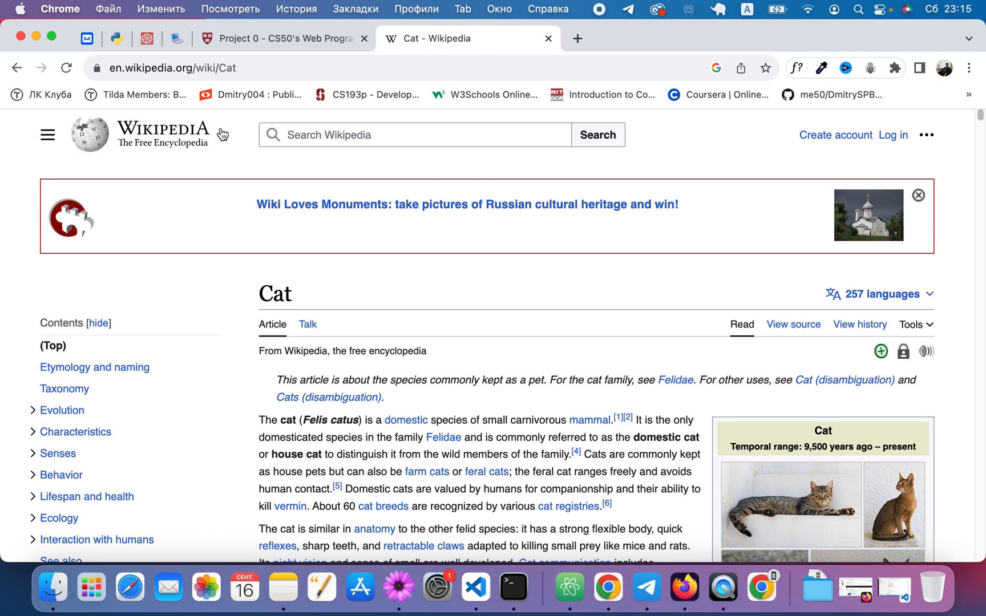
left_click(19, 70)
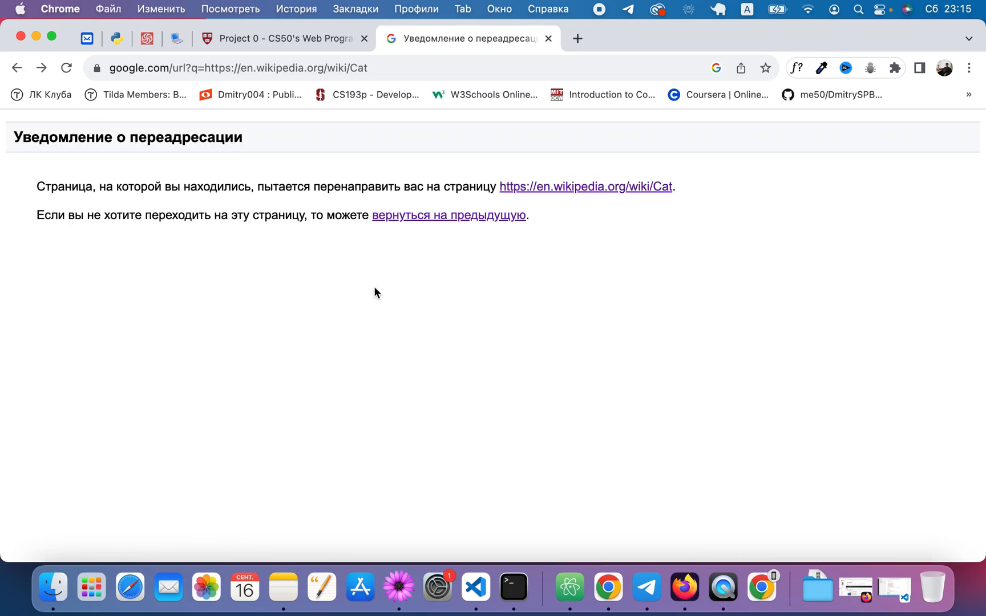
left_click(16, 68)
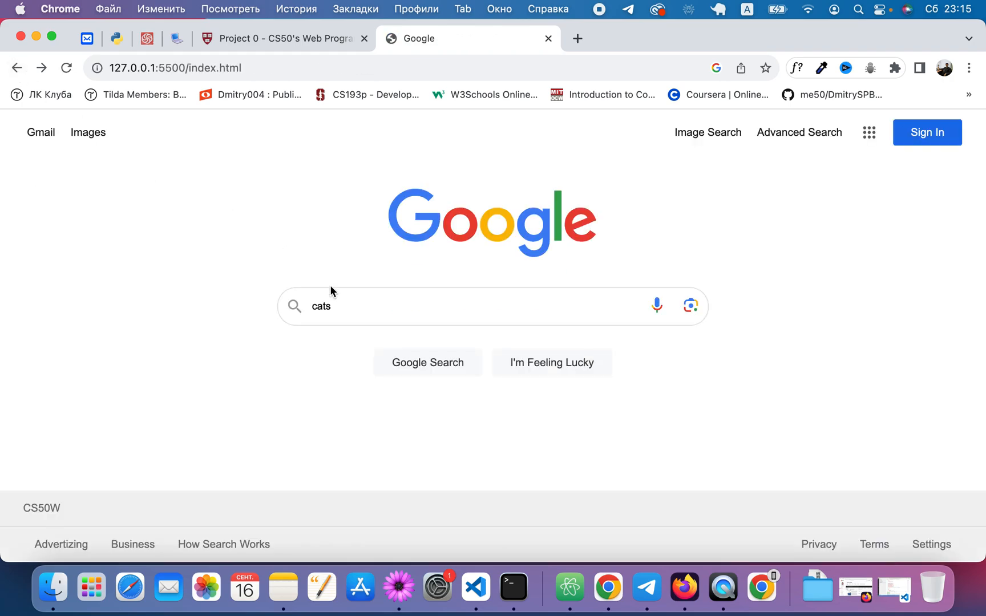
Step: Erase 'cats' from the search box and peek at the past-queries dropdown a few times
left_click(329, 302)
key("BackSpace")
key("BackSpace")
key("BackSpace")
key("BackSpace")
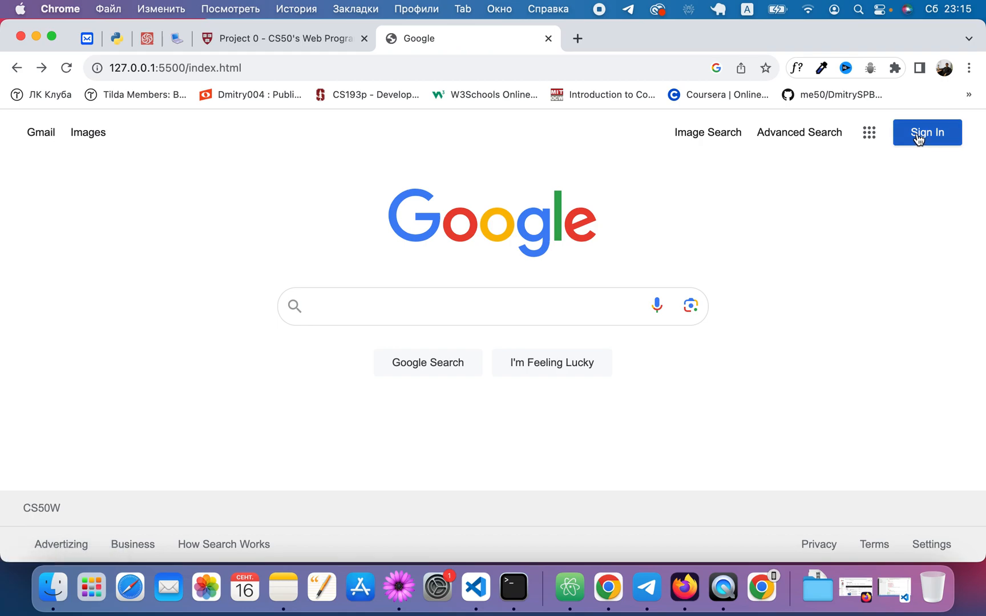
left_click(531, 300)
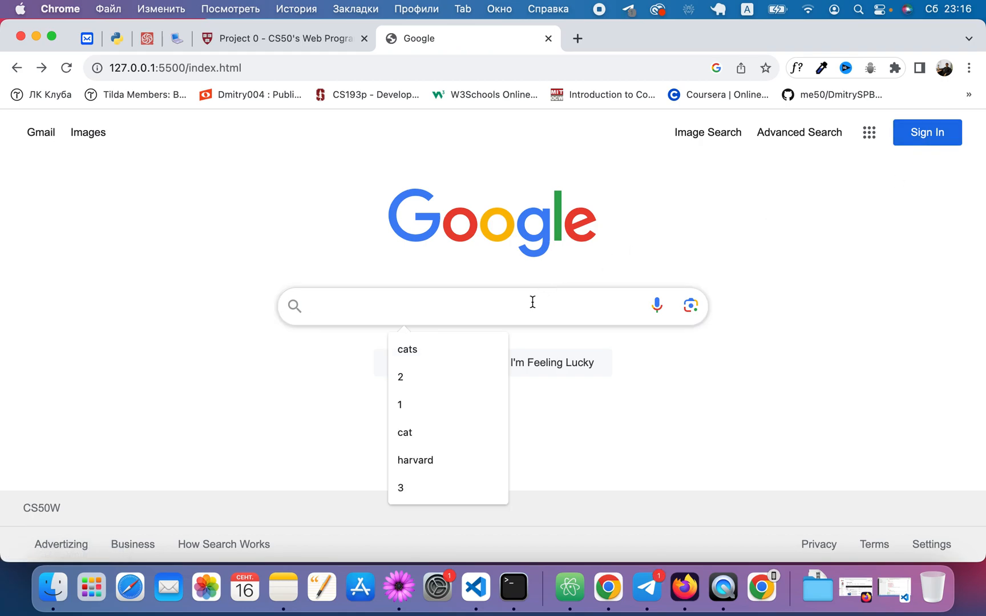
left_click(559, 269)
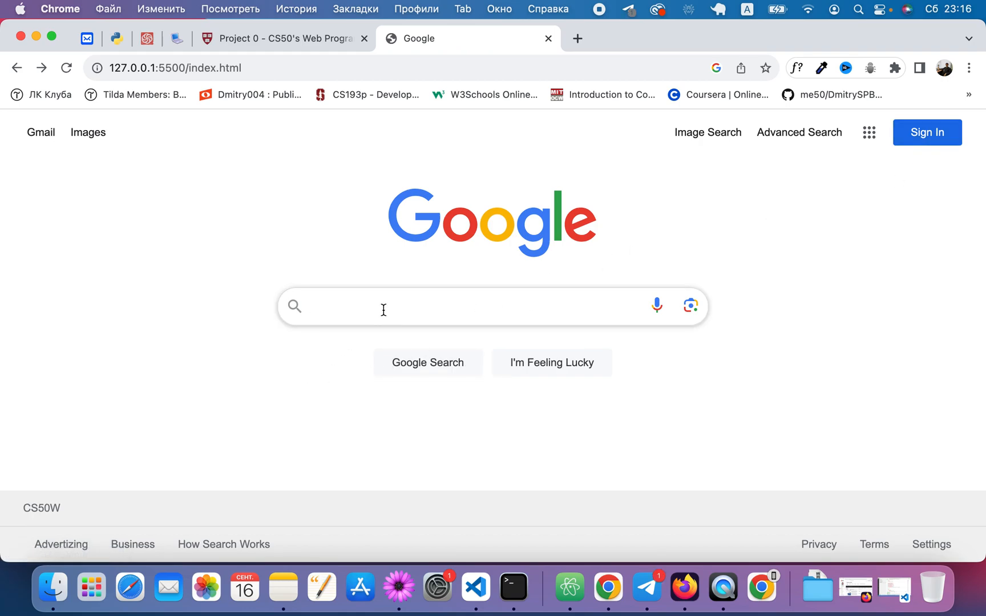
left_click(357, 316)
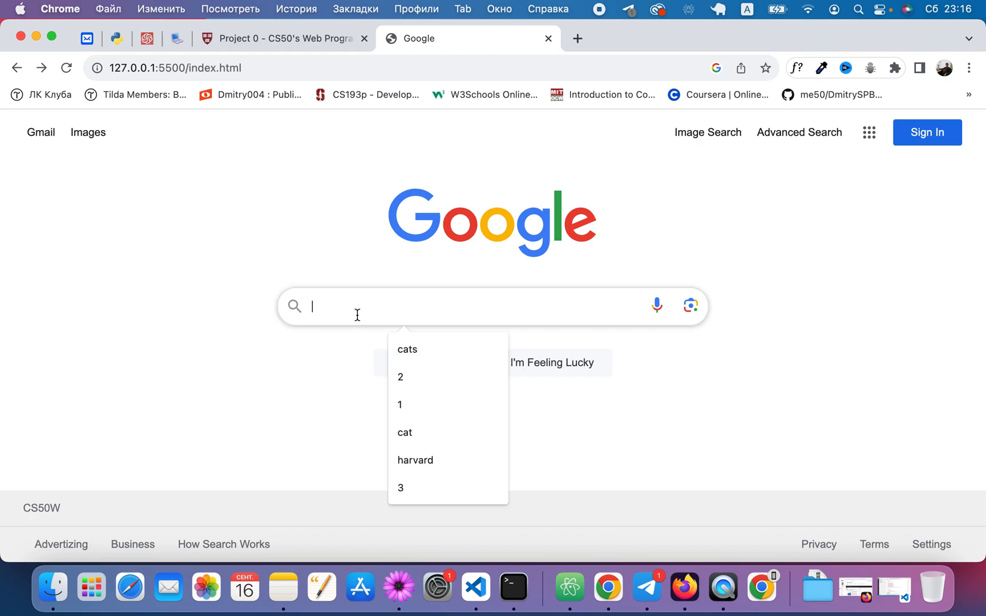
left_click(306, 362)
left_click(342, 314)
left_click(302, 366)
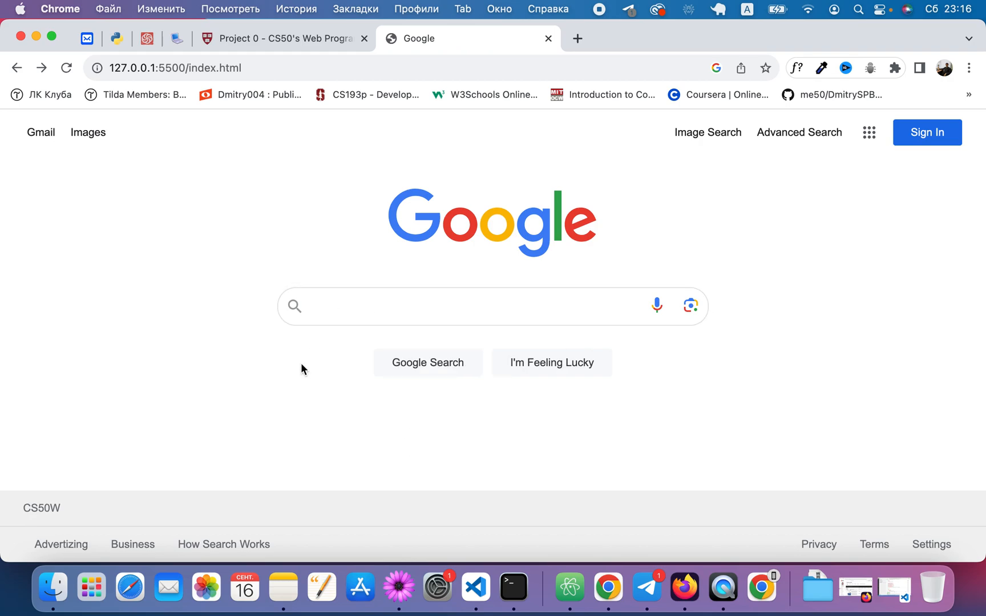